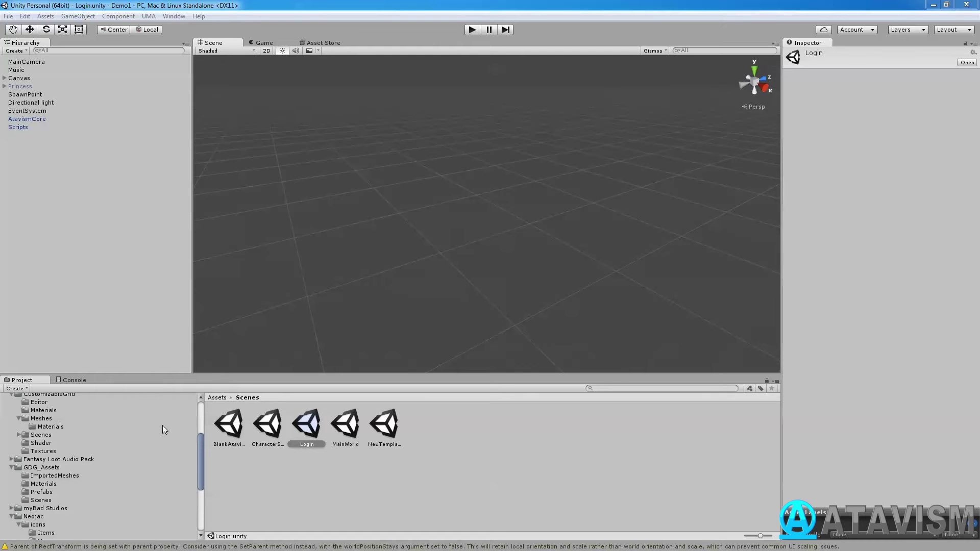
# Duplicate BlankAtavismScene in Assets/Scenes and rename the copy to Demo.
pyautogui.moveTo(198, 446); pyautogui.dragTo(199, 412)
pyautogui.click(19, 446)
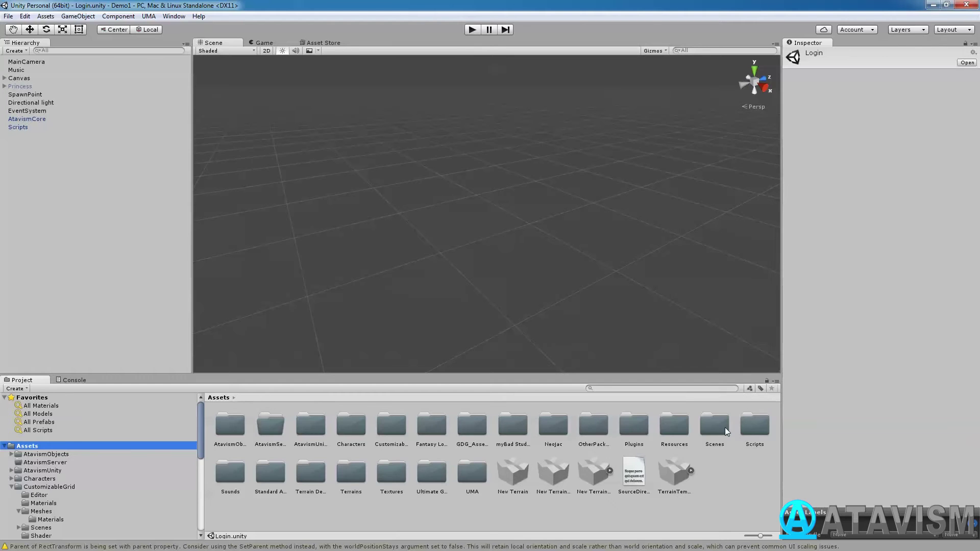
pyautogui.doubleClick(725, 427)
pyautogui.click(228, 427)
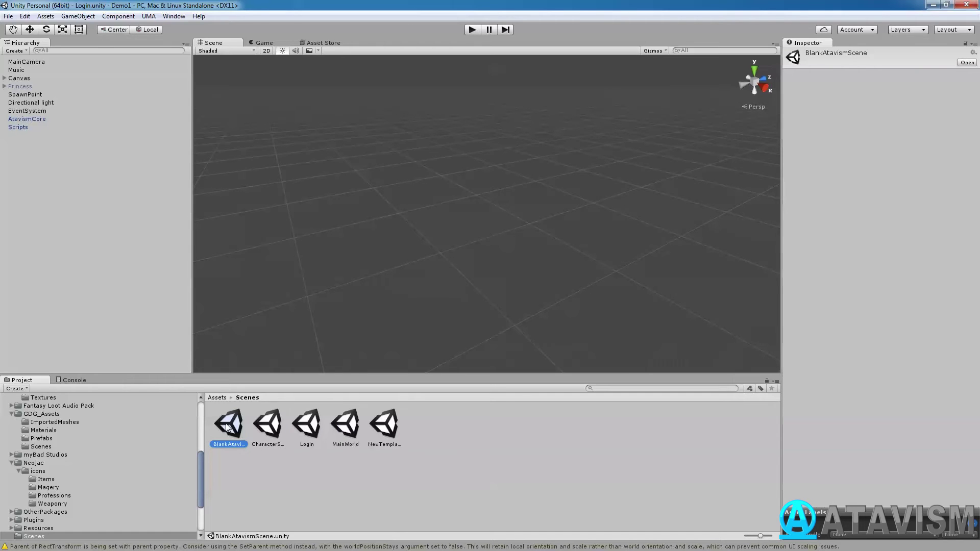
pyautogui.hotkey('ctrl', 'd')
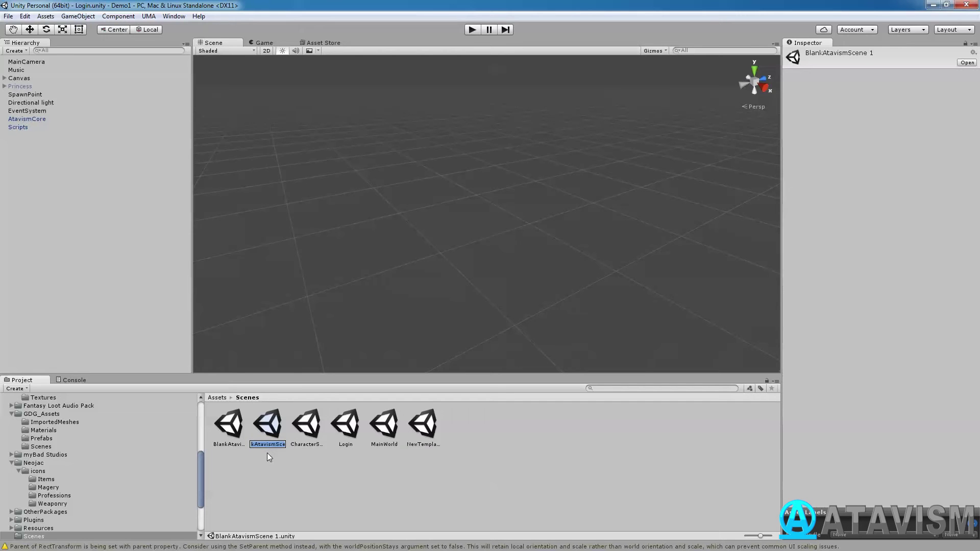
pyautogui.write('Demo')
pyautogui.press('Return')
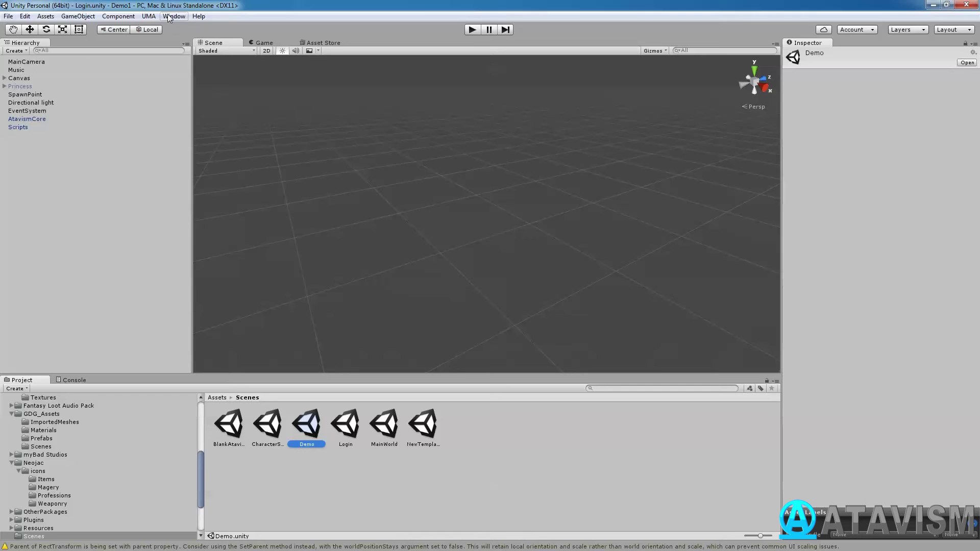
# In the Atavism Online editor, create and save a new World instance named Demo.
pyautogui.click(174, 15)
pyautogui.click(133, 69)
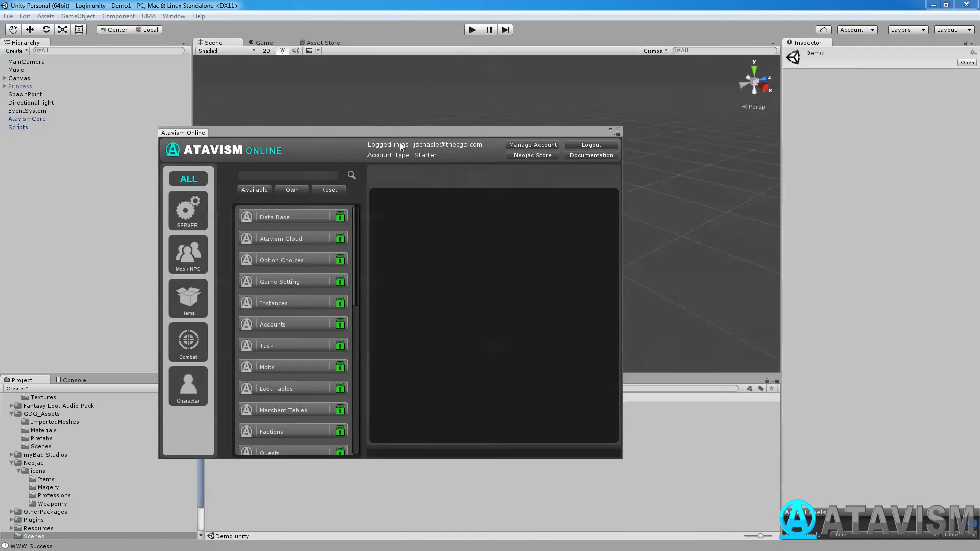
pyautogui.click(279, 303)
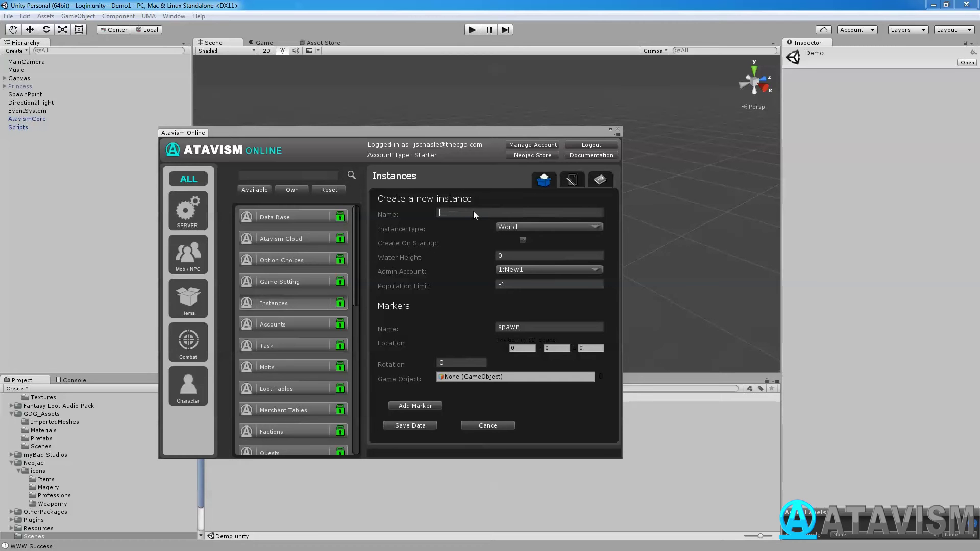
pyautogui.write('Demo')
pyautogui.click(419, 426)
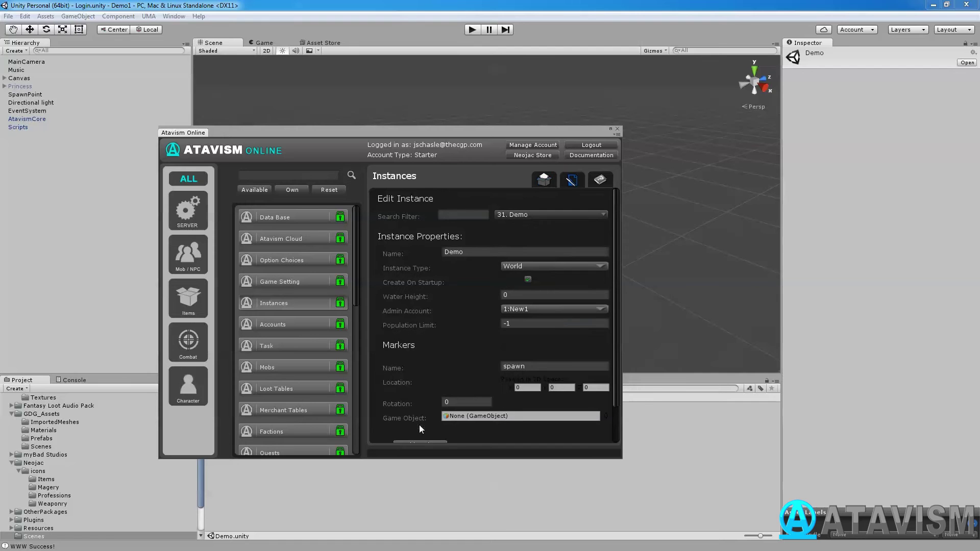
pyautogui.scroll(-2, 433, 353)
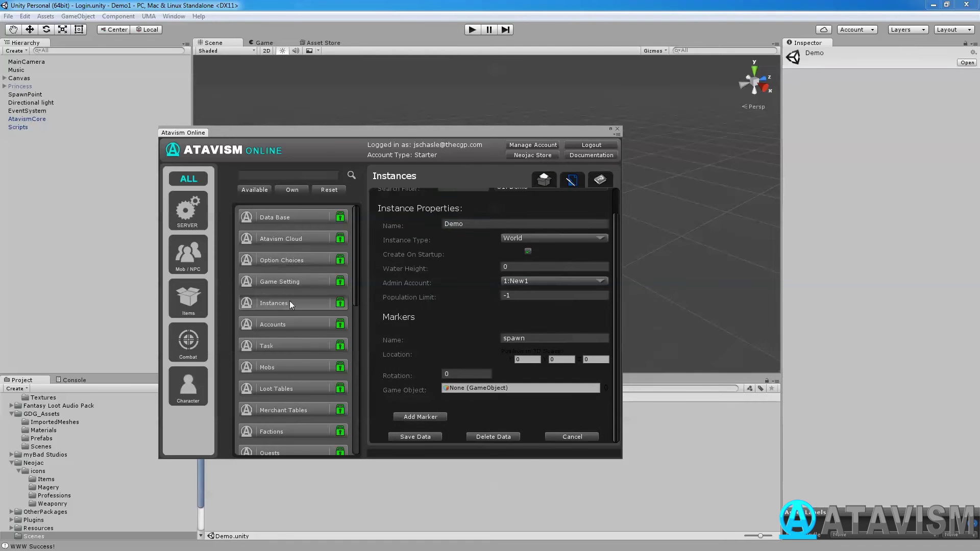
# Check the Atavism Cloud server settings, return to Instances, then close the Atavism Online editor.
pyautogui.click(309, 238)
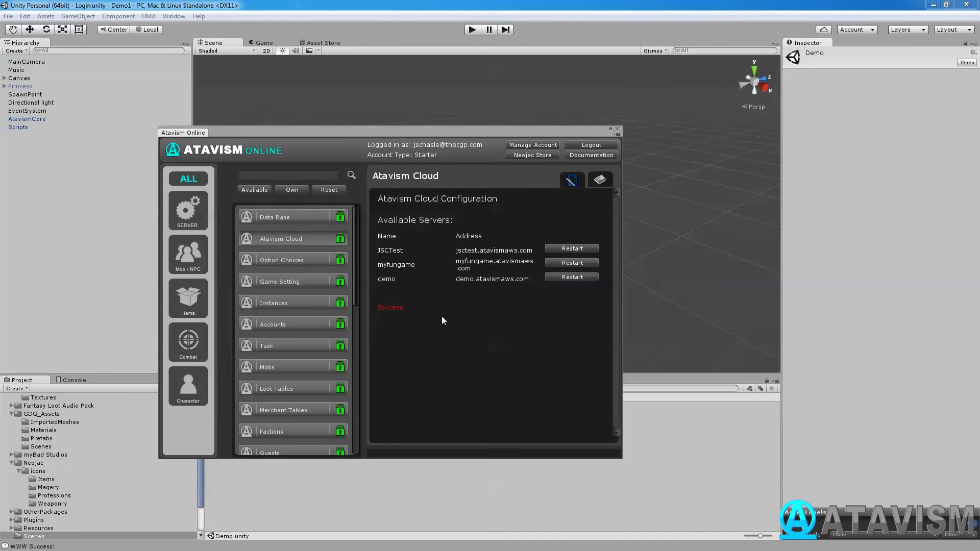
pyautogui.click(279, 303)
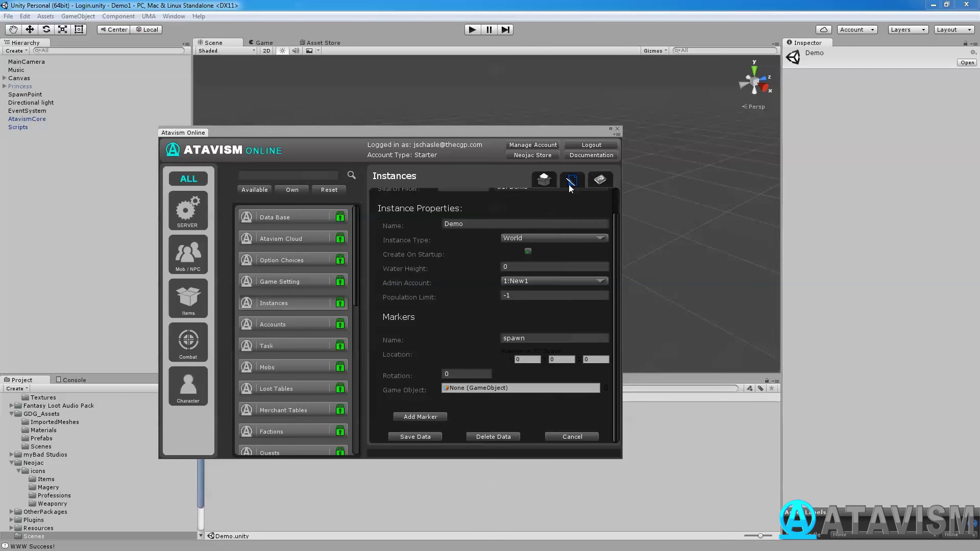
pyautogui.scroll(2, 562, 199)
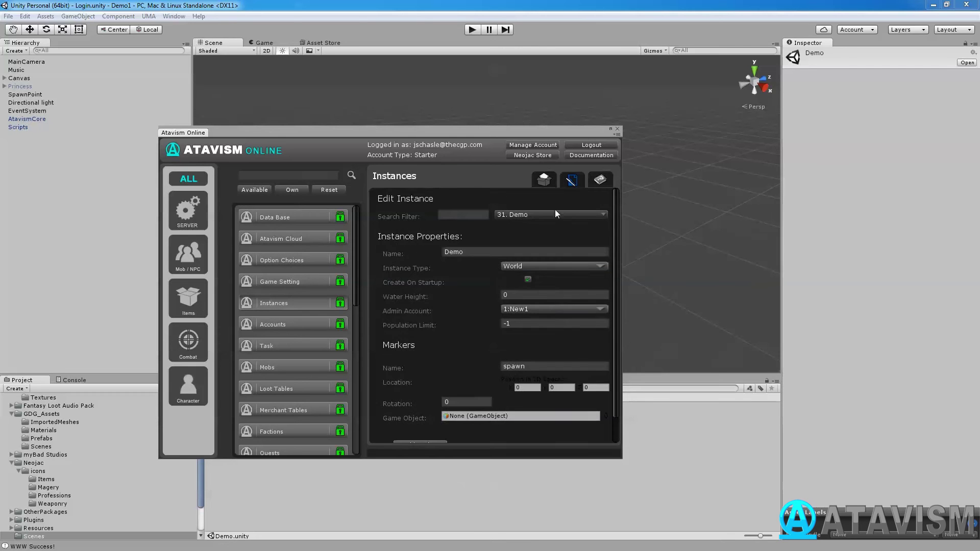
pyautogui.click(618, 129)
# Add Scenes/Demo.unity to Scenes In Build as scene 4 and close Build Settings.
pyautogui.click(8, 16)
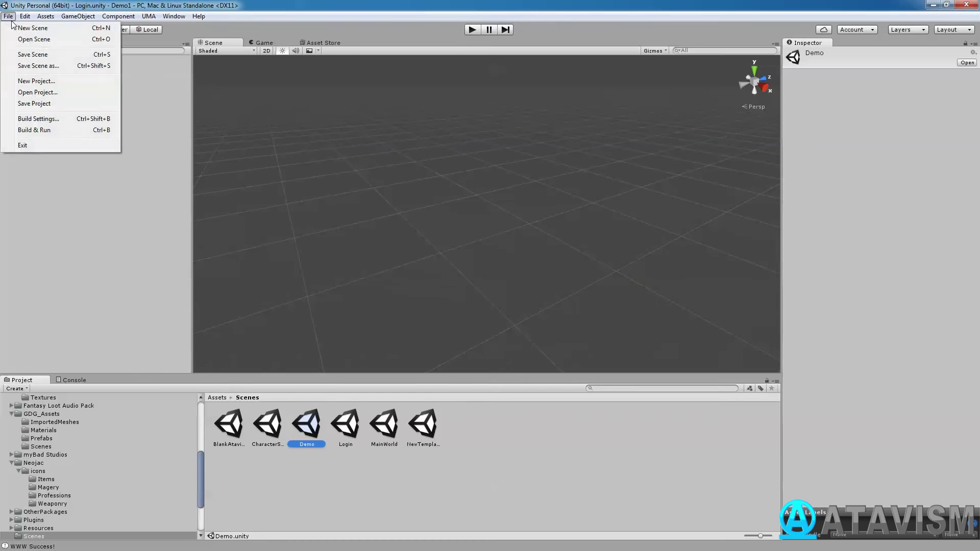
pyautogui.click(38, 119)
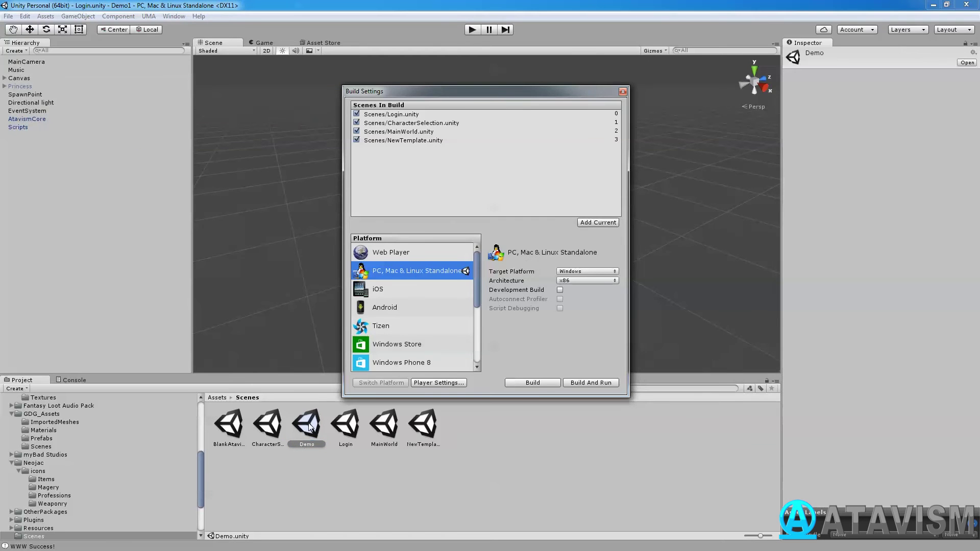
pyautogui.moveTo(308, 427); pyautogui.dragTo(414, 189)
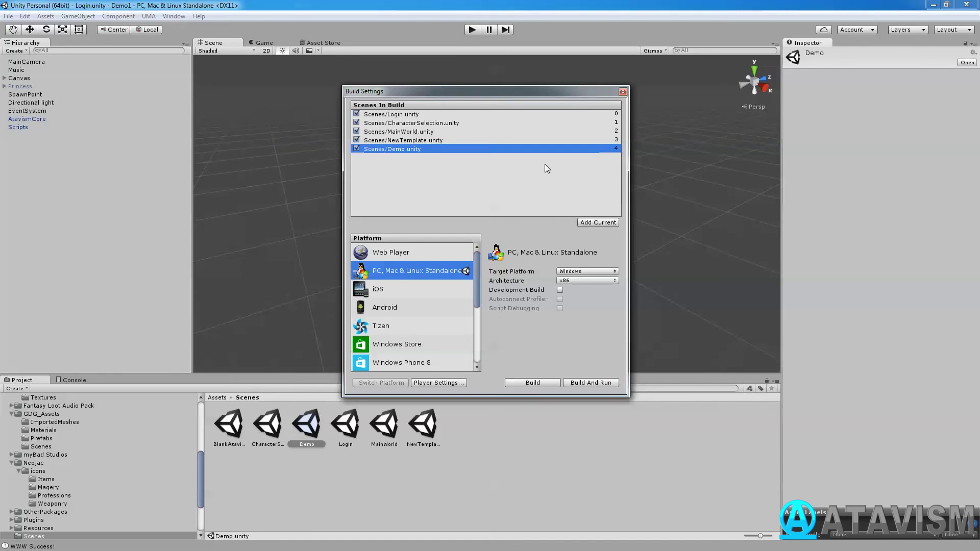
pyautogui.click(622, 92)
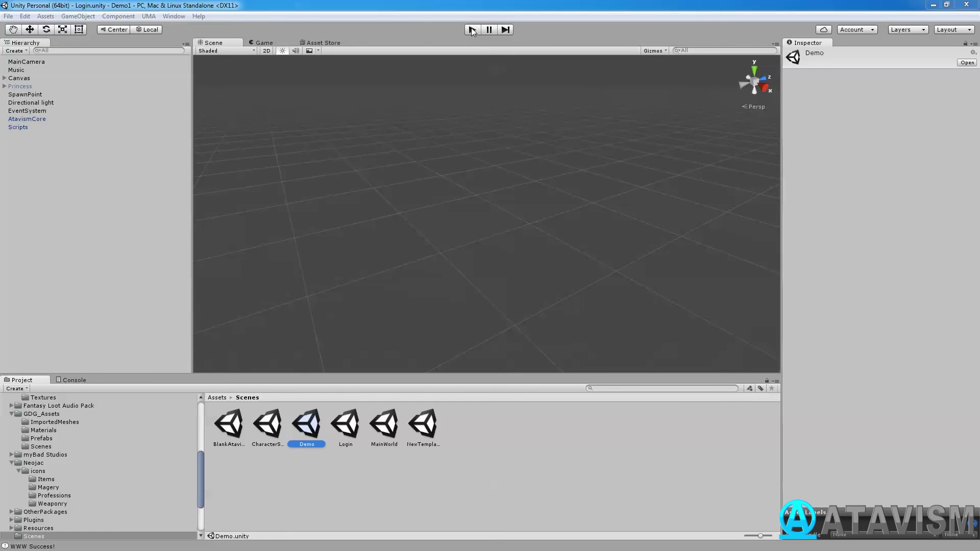
# Run the Login scene in play mode and log in with the test account's username and password.
pyautogui.click(352, 427)
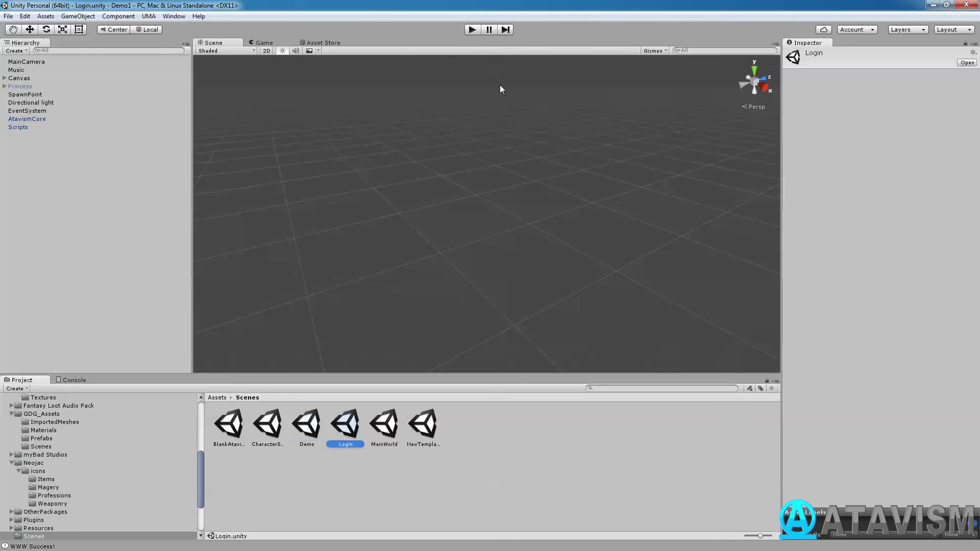
pyautogui.click(471, 30)
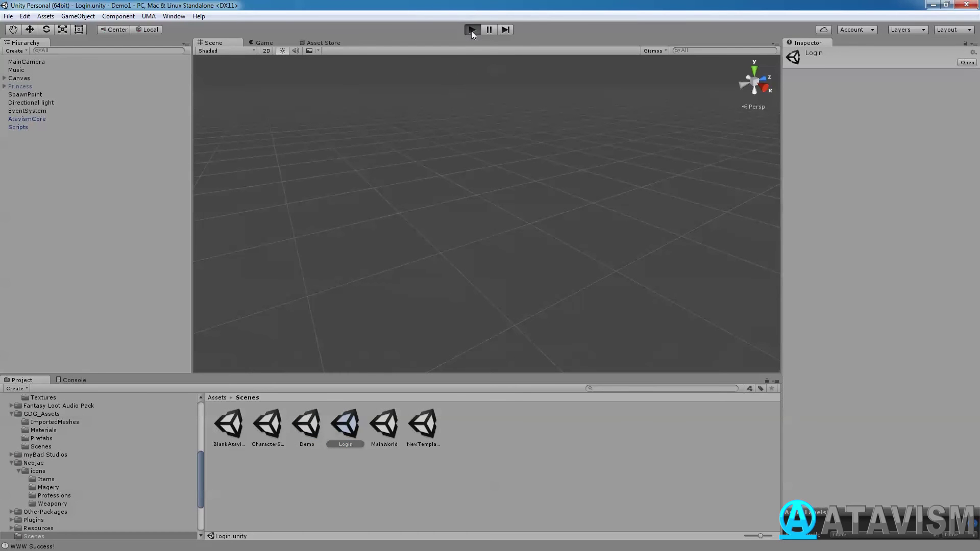
pyautogui.write('New1')
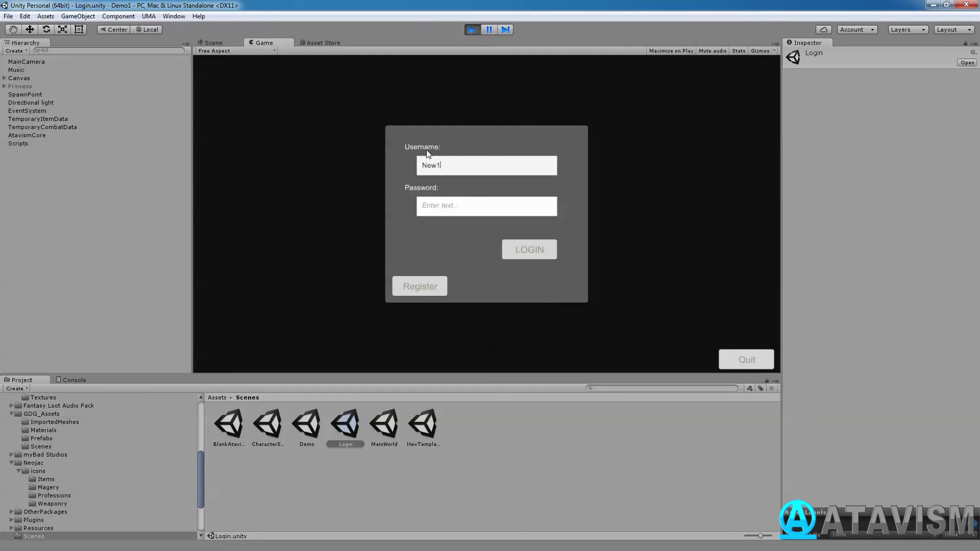
pyautogui.press('Tab')
pyautogui.write('12345678')
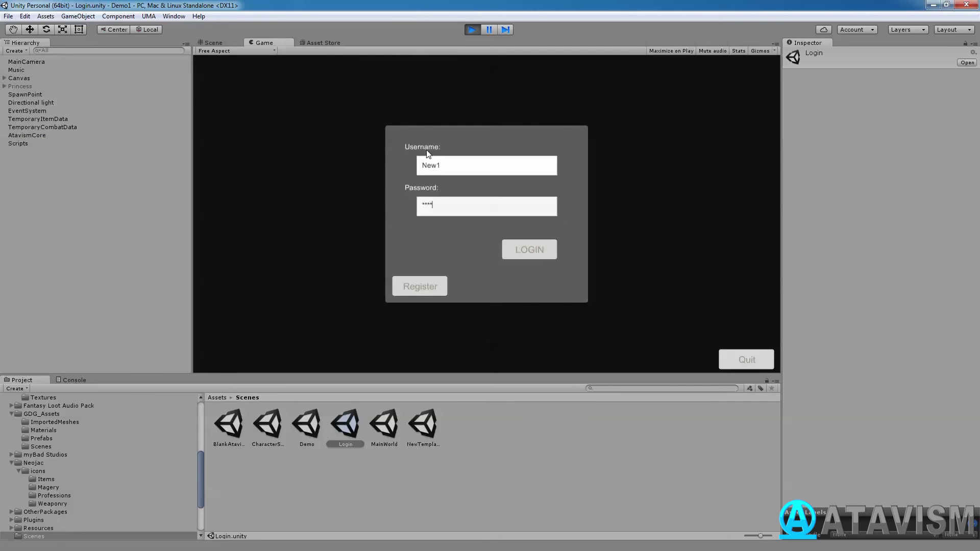
pyautogui.click(520, 248)
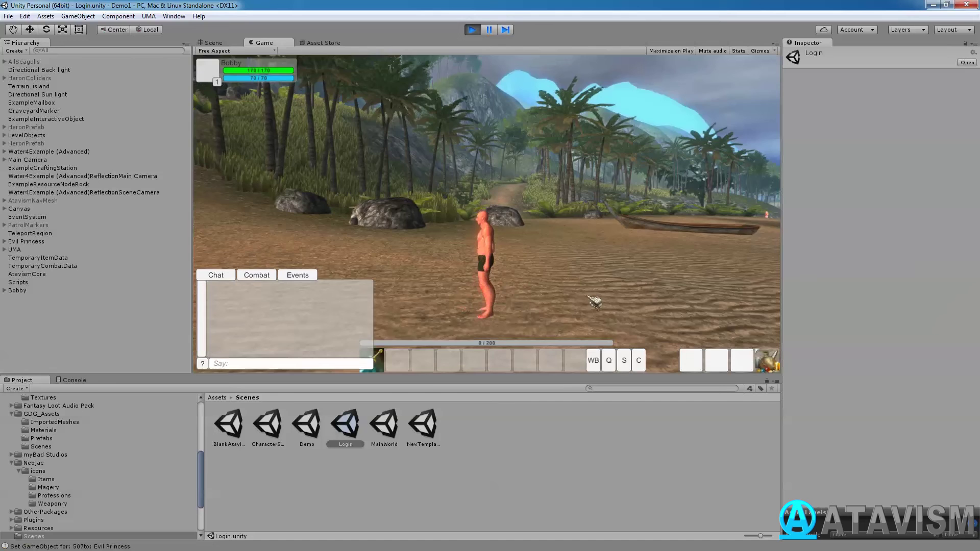
# Send a /changeInstance chat command to move the character into the Demo instance, then stop play mode.
pyautogui.write('w')
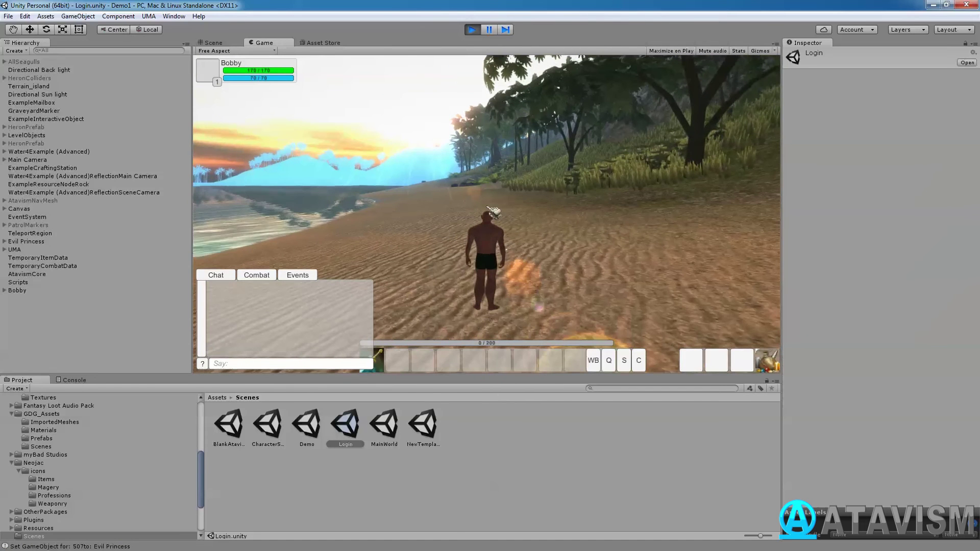
pyautogui.write('/c')
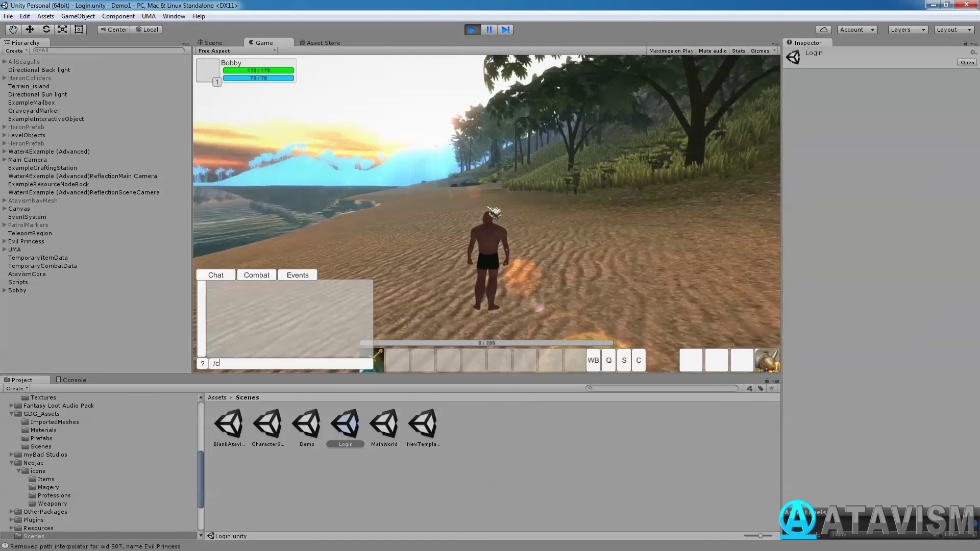
pyautogui.write('hangeInst')
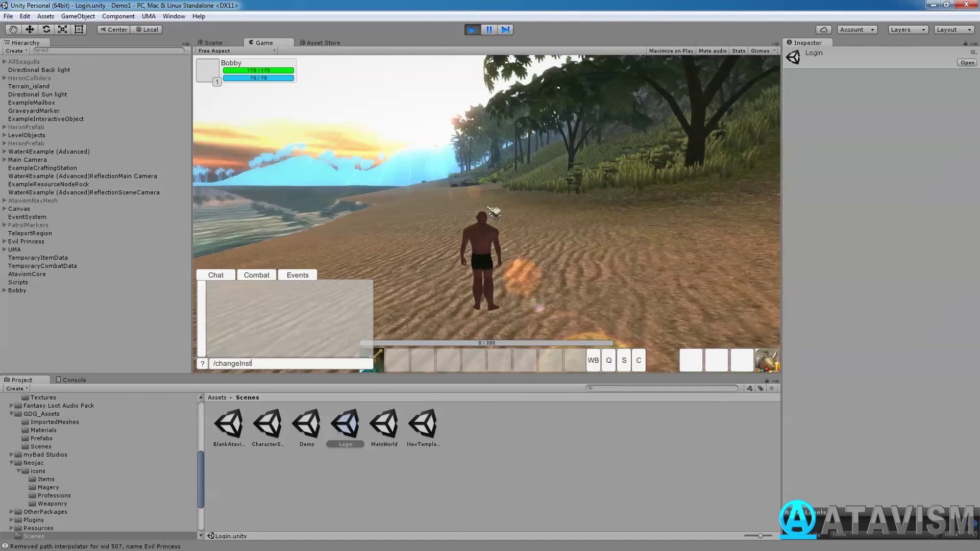
pyautogui.write('ance MainWorld')
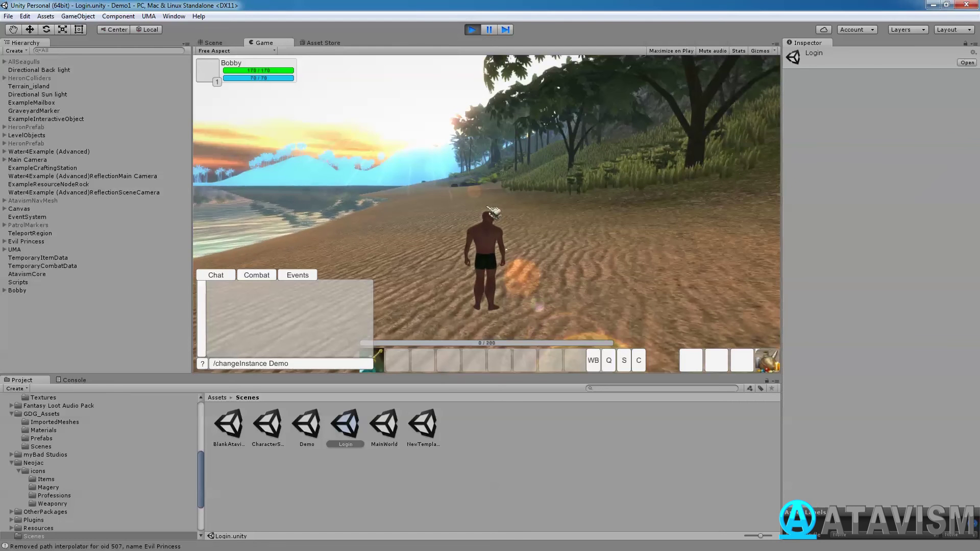
pyautogui.press('Return')
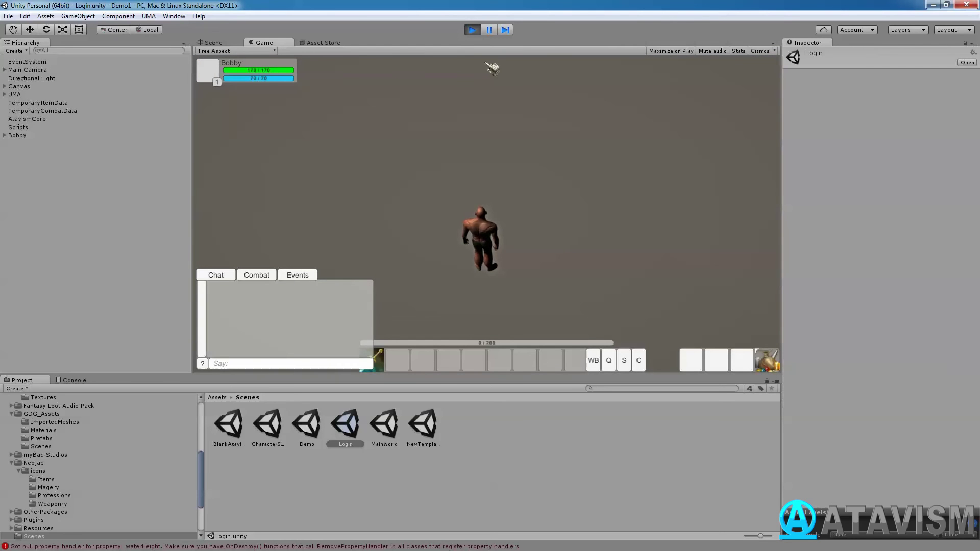
pyautogui.hotkey('ctrl', 'p')
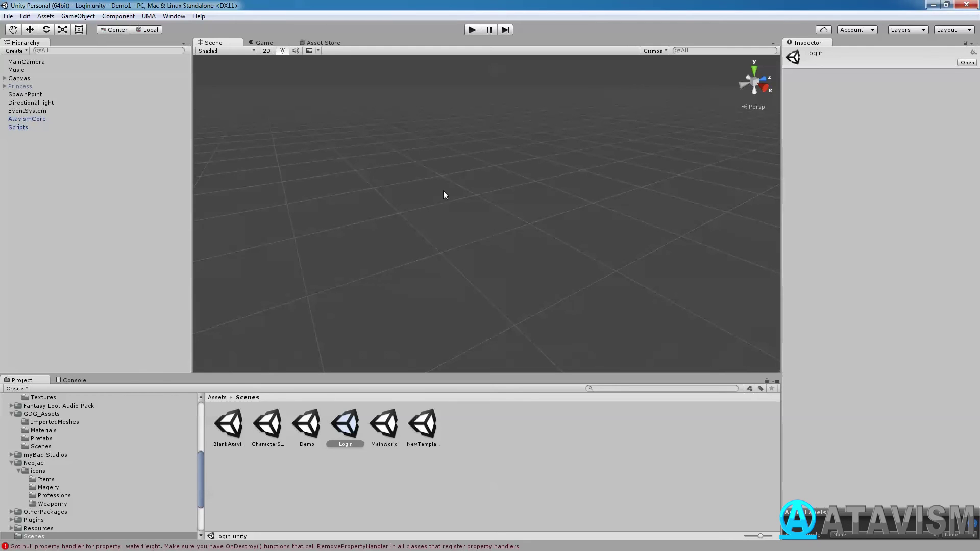
pyautogui.click(179, 17)
pyautogui.click(125, 66)
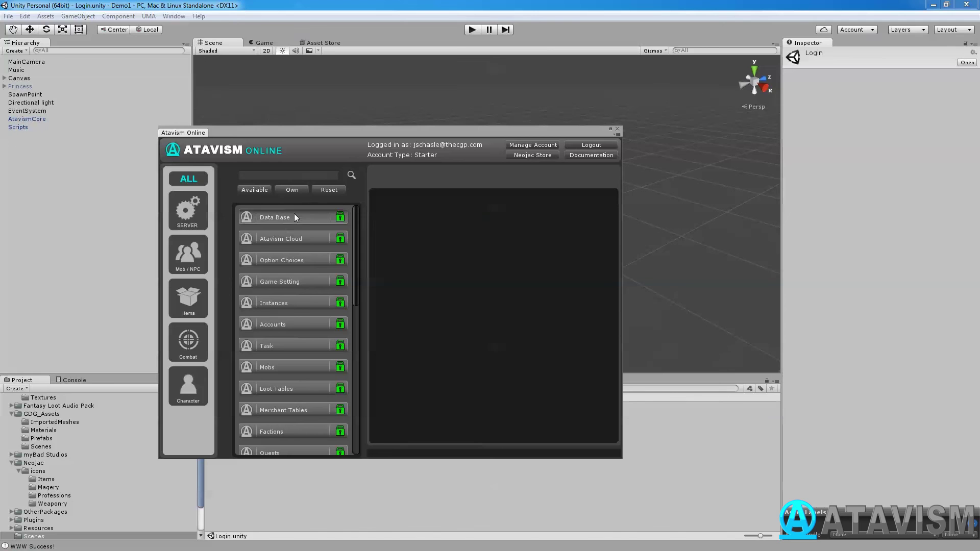
pyautogui.click(279, 325)
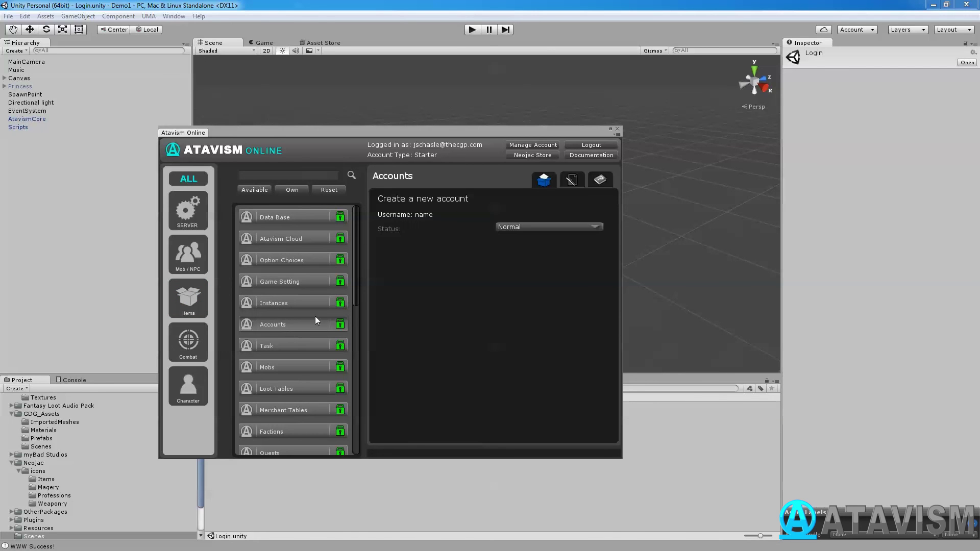
pyautogui.click(571, 181)
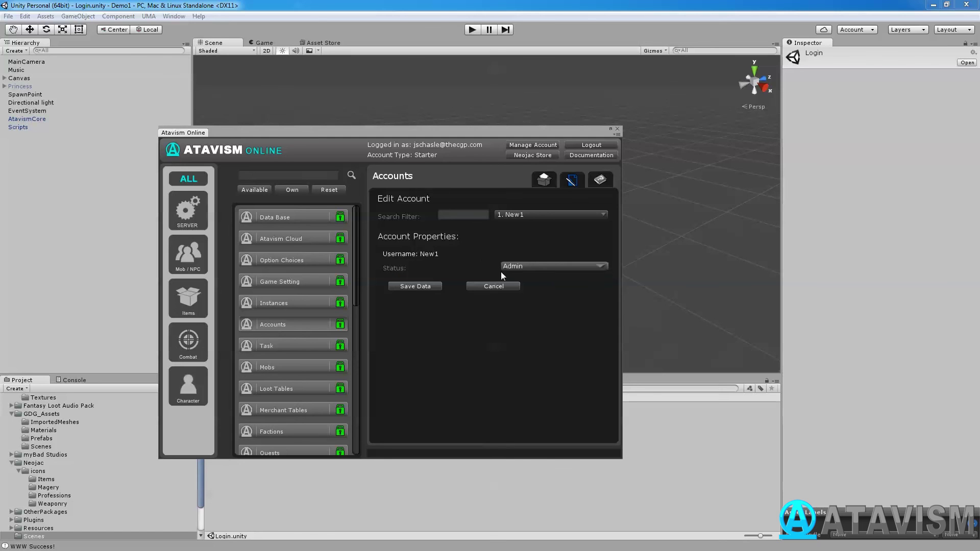
pyautogui.click(617, 130)
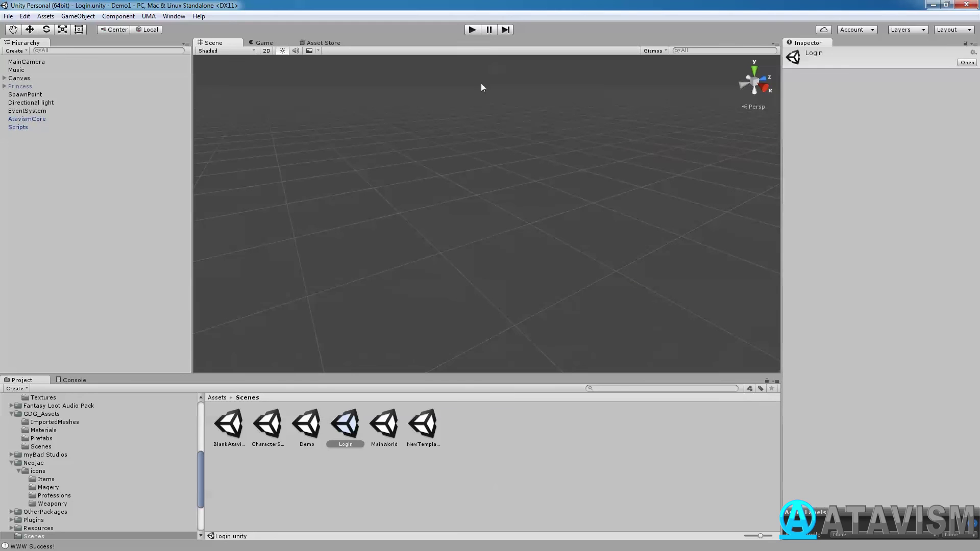
# Restart play mode and log in with the test account's username and password to reach character selection.
pyautogui.click(472, 29)
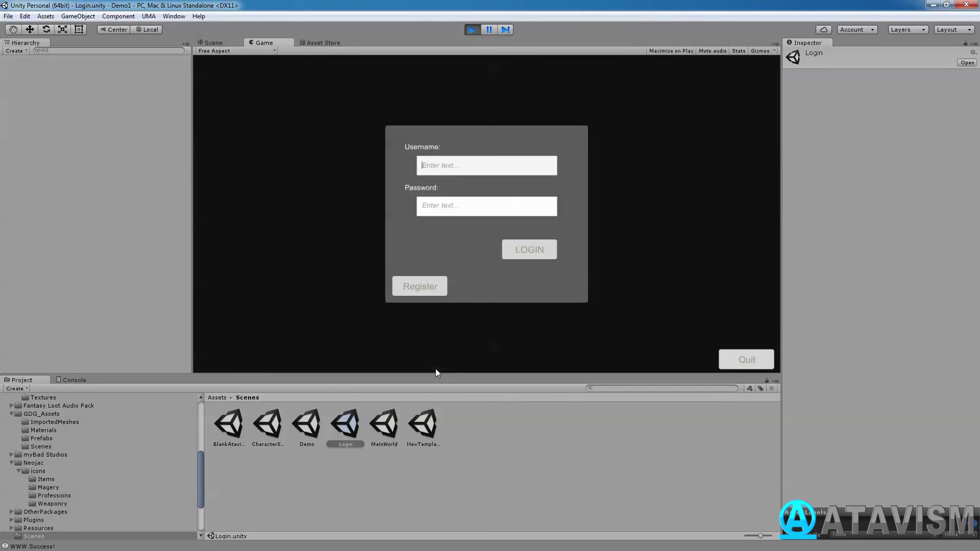
pyautogui.click(437, 165)
pyautogui.write('New1')
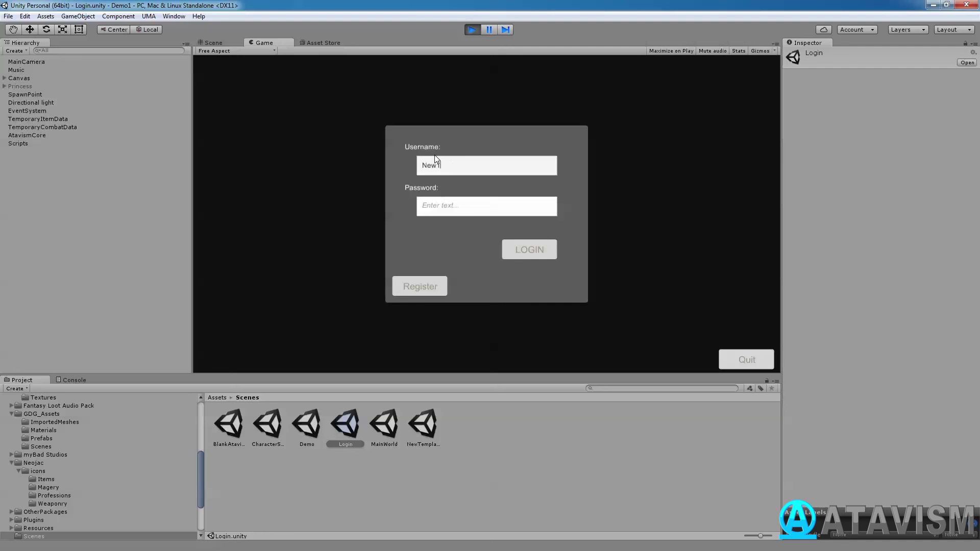
pyautogui.press('Tab')
pyautogui.write('12345678')
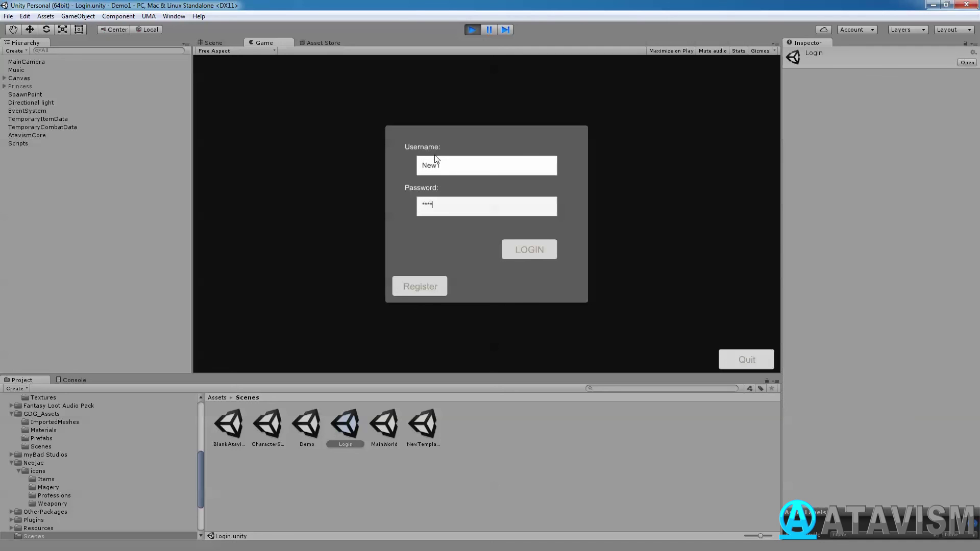
pyautogui.click(544, 249)
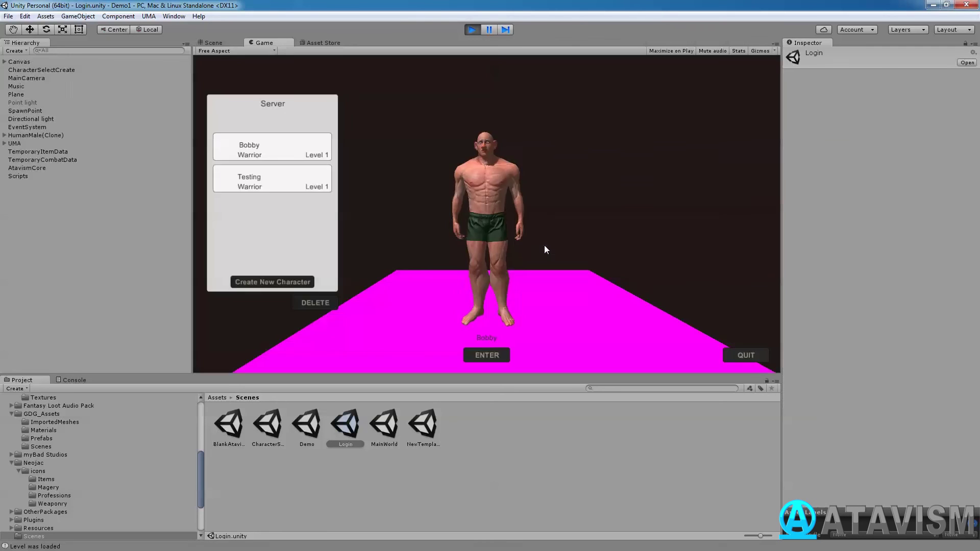
# Enter the world as the Testing character and run it forward across the grid floor.
pyautogui.click(266, 181)
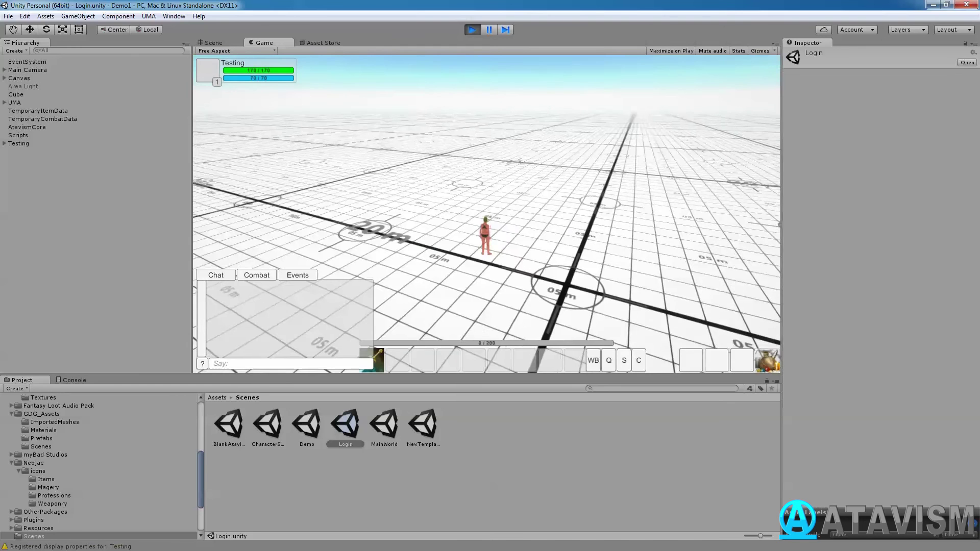
pyautogui.press('w')
pyautogui.press('w')
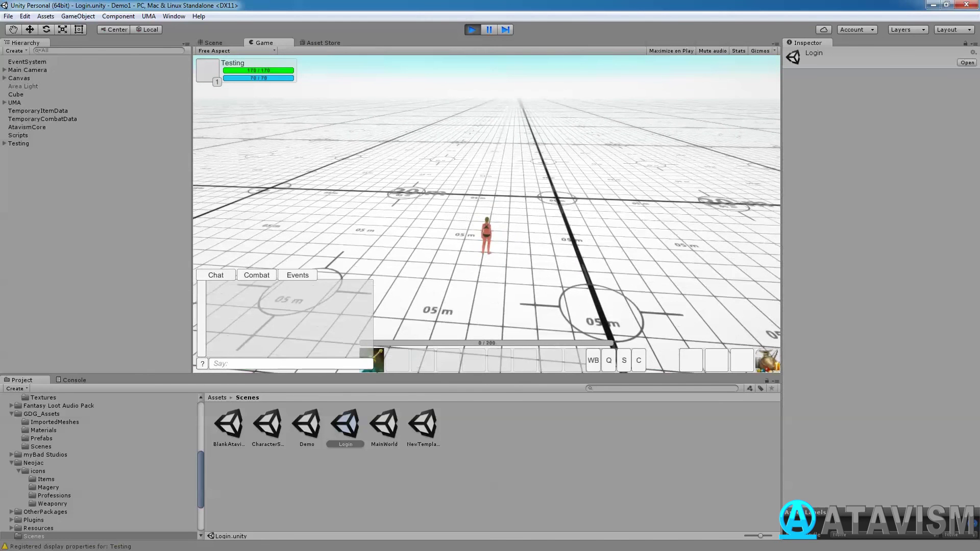